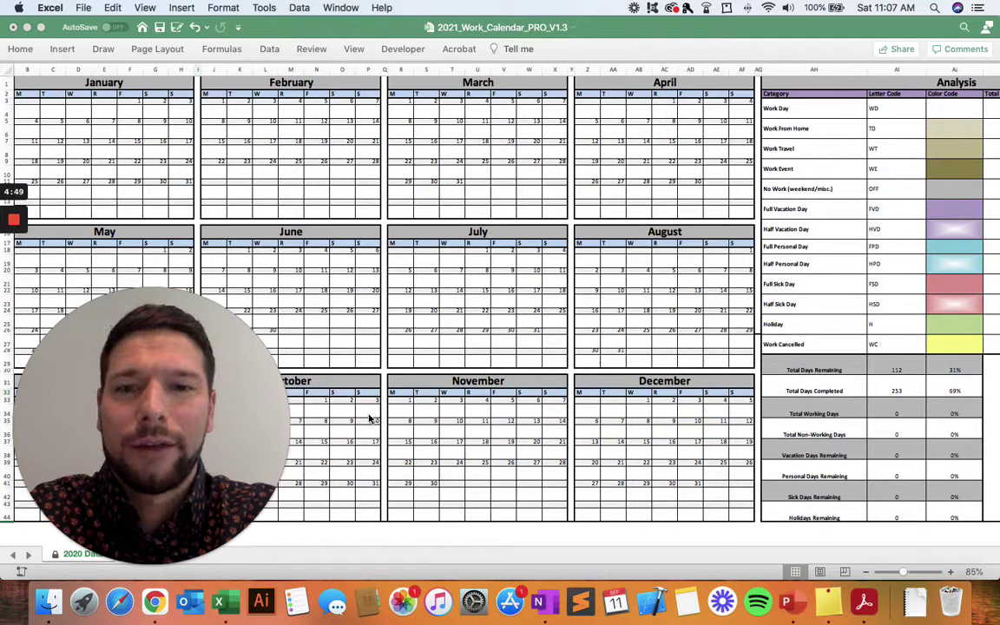
Scroll the 2021 calendar sideways so the Analysis table and Holiday Schedule show beside the months
{"action": "left_click", "coordinate": [109, 545]}
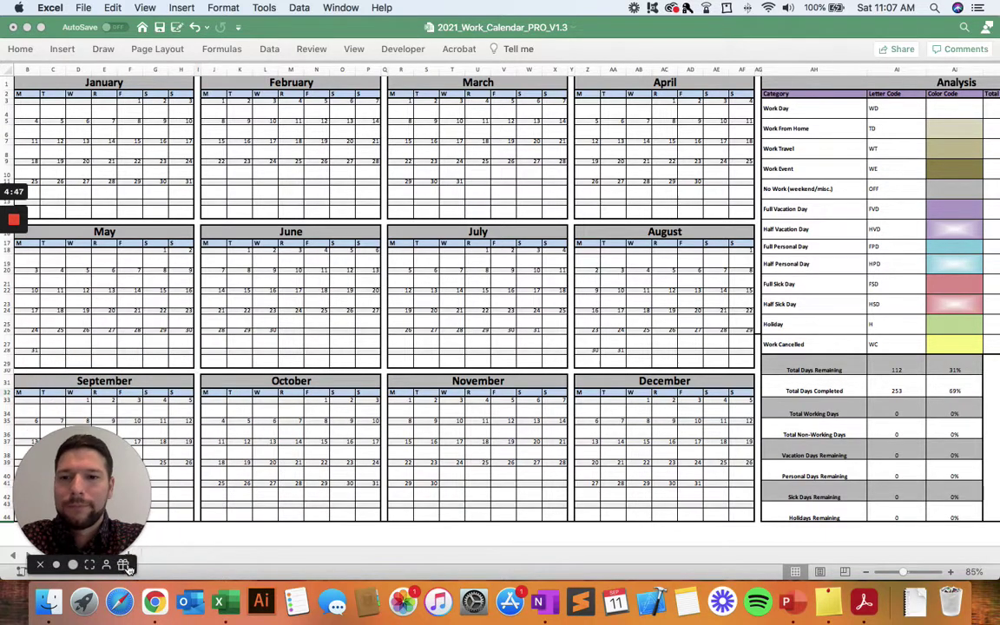
{"action": "scroll", "coordinate": [623, 179], "scroll_direction": "left", "scroll_amount": 1}
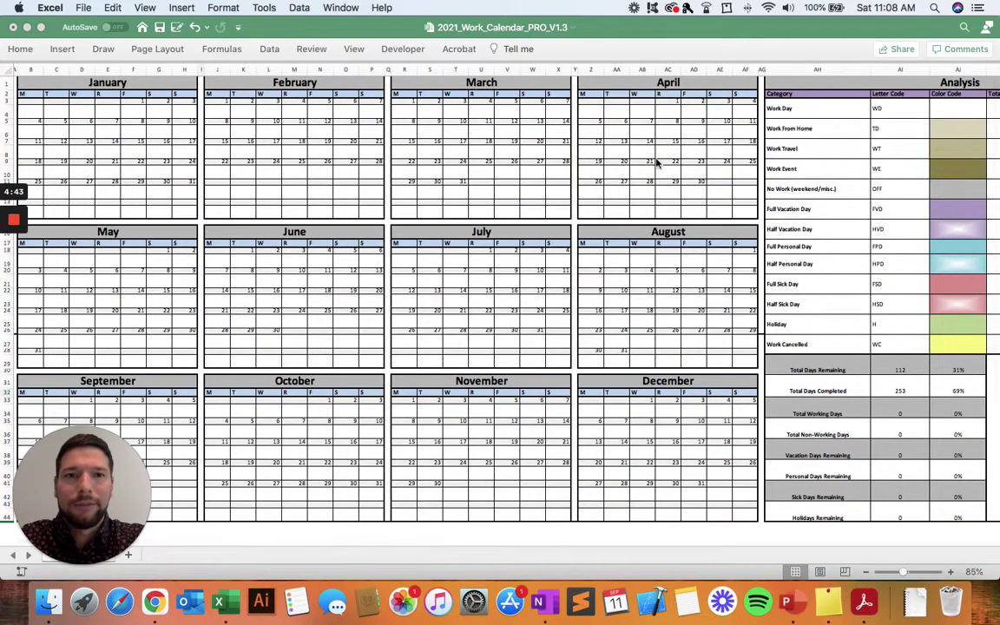
{"action": "left_click", "coordinate": [646, 401]}
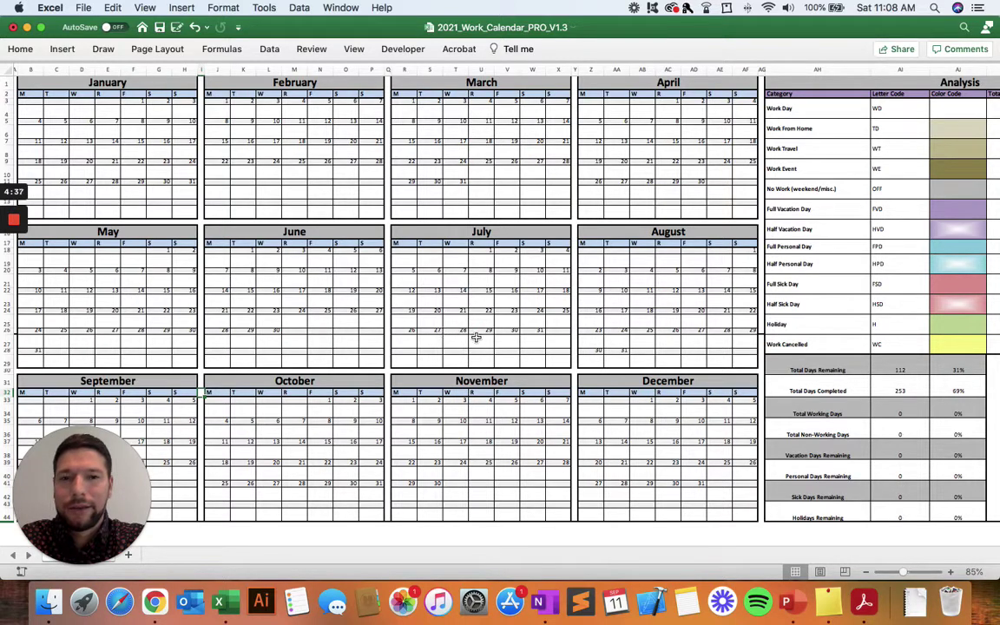
{"action": "scroll", "coordinate": [537, 295], "scroll_direction": "right", "scroll_amount": 6}
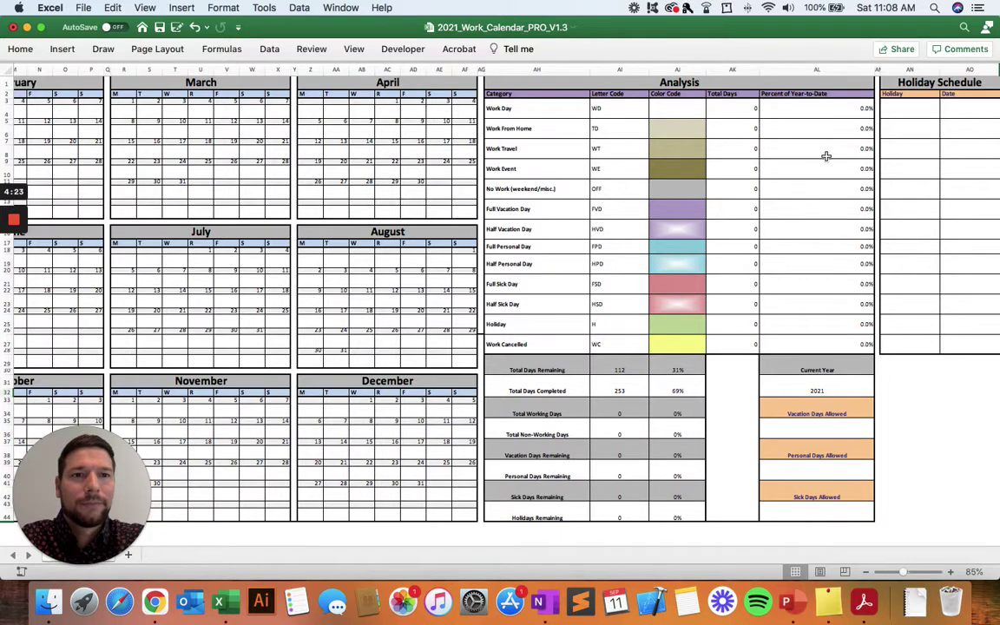
{"action": "left_click", "coordinate": [921, 111]}
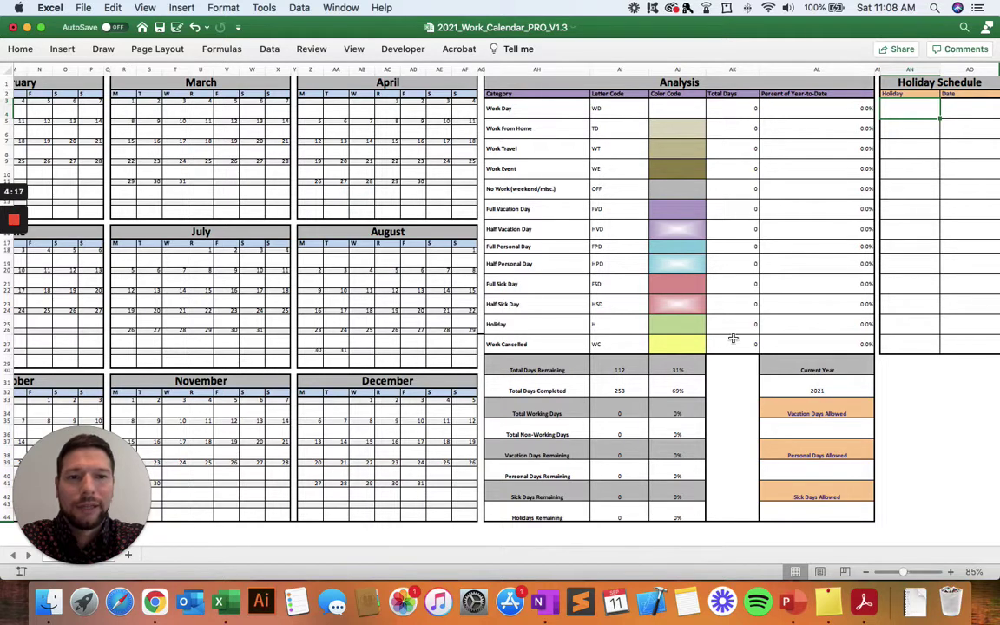
{"action": "left_click", "coordinate": [813, 434]}
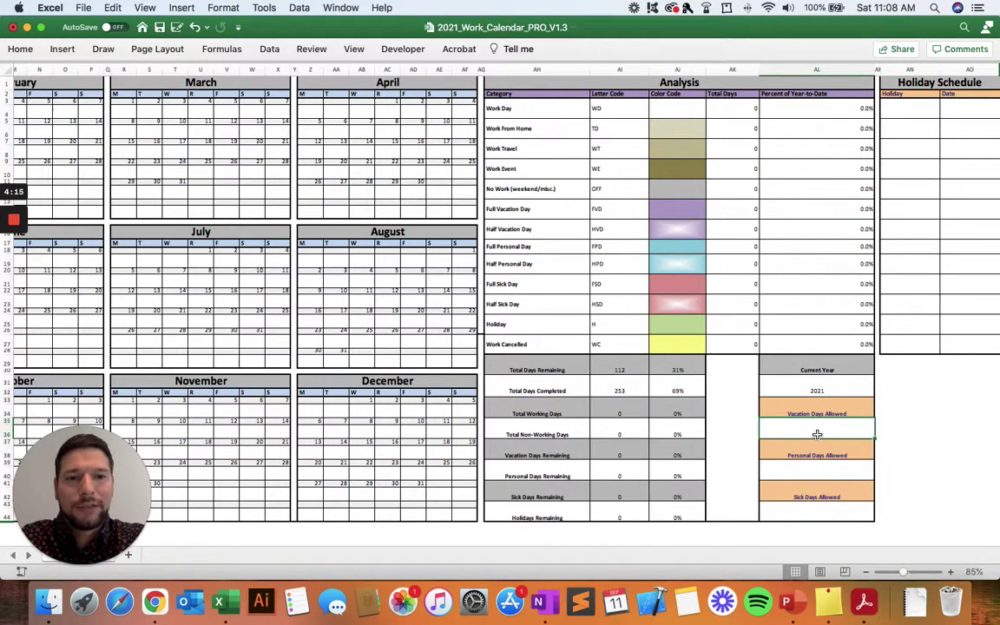
{"action": "left_click", "coordinate": [813, 515]}
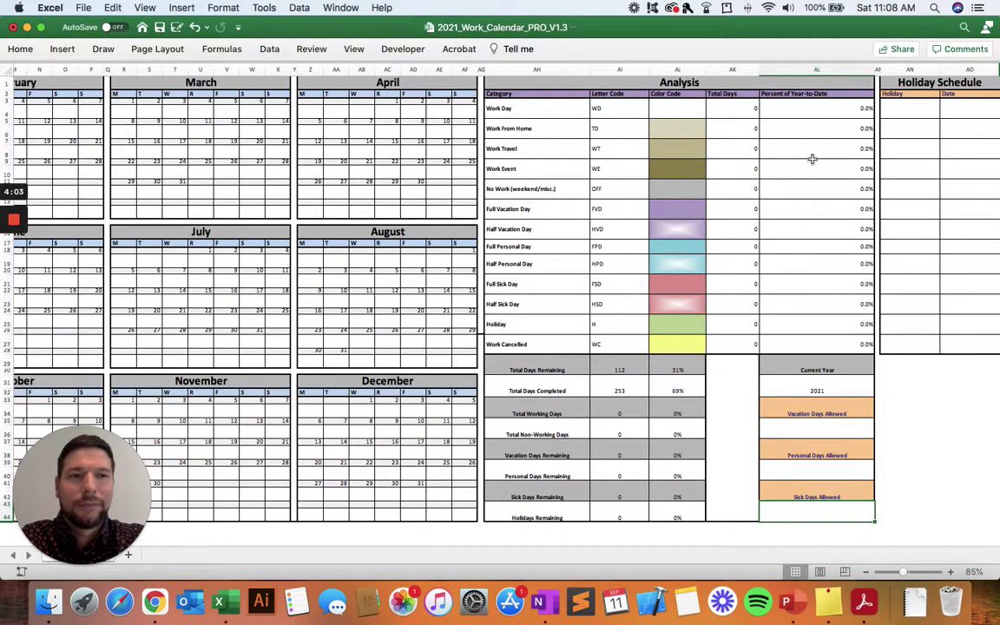
Add New Years dated 1/1/21 and Thanksgiving dated 11/25/21 as Holiday Schedule rows
{"action": "left_click", "coordinate": [910, 110]}
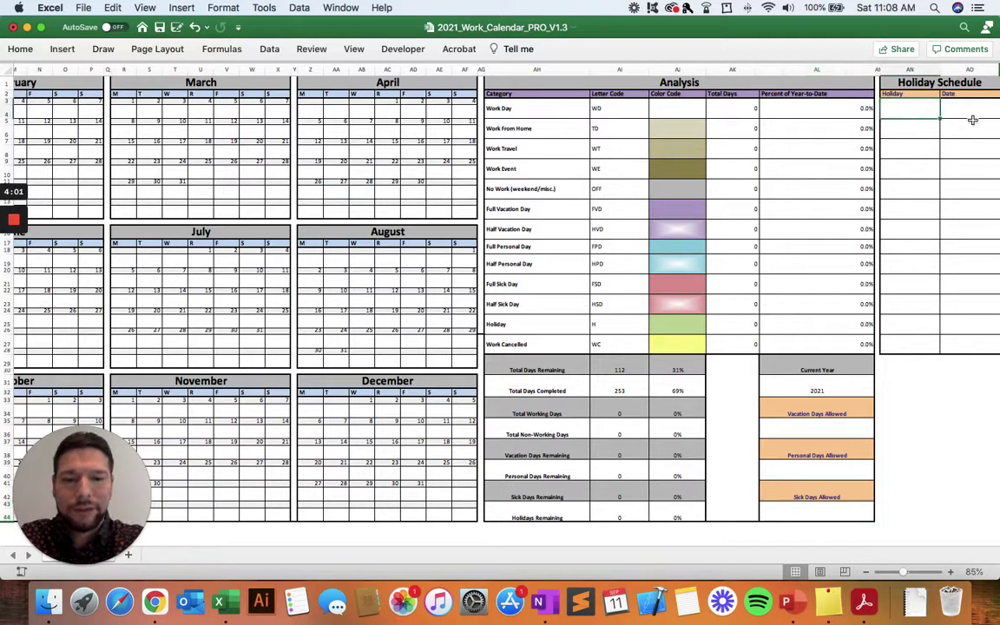
{"action": "type", "text": "1/1"}
{"action": "key", "text": "Tab"}
{"action": "key", "text": "Left"}
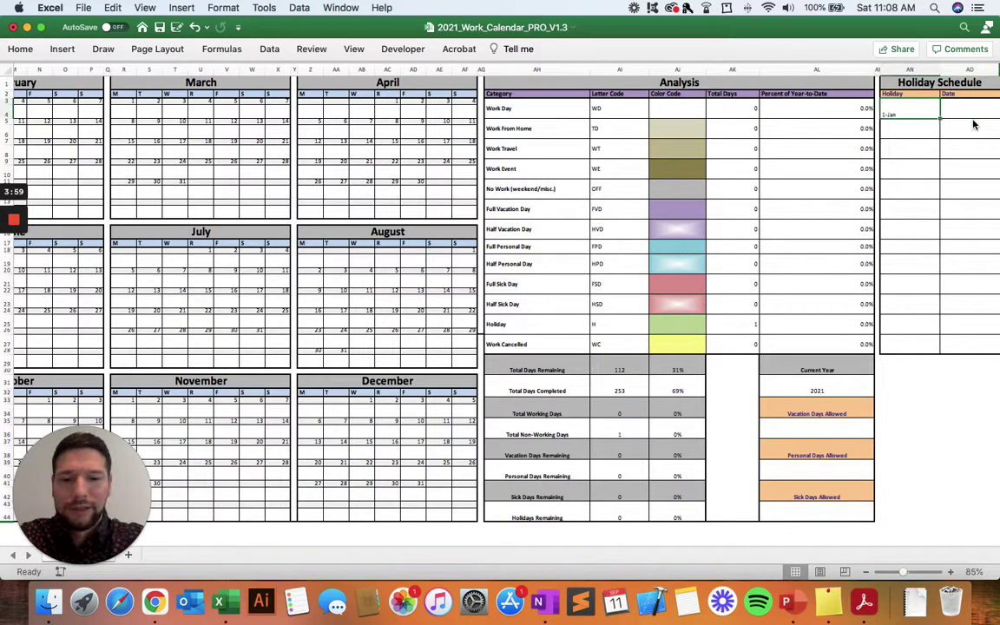
{"action": "type", "text": "New Years"}
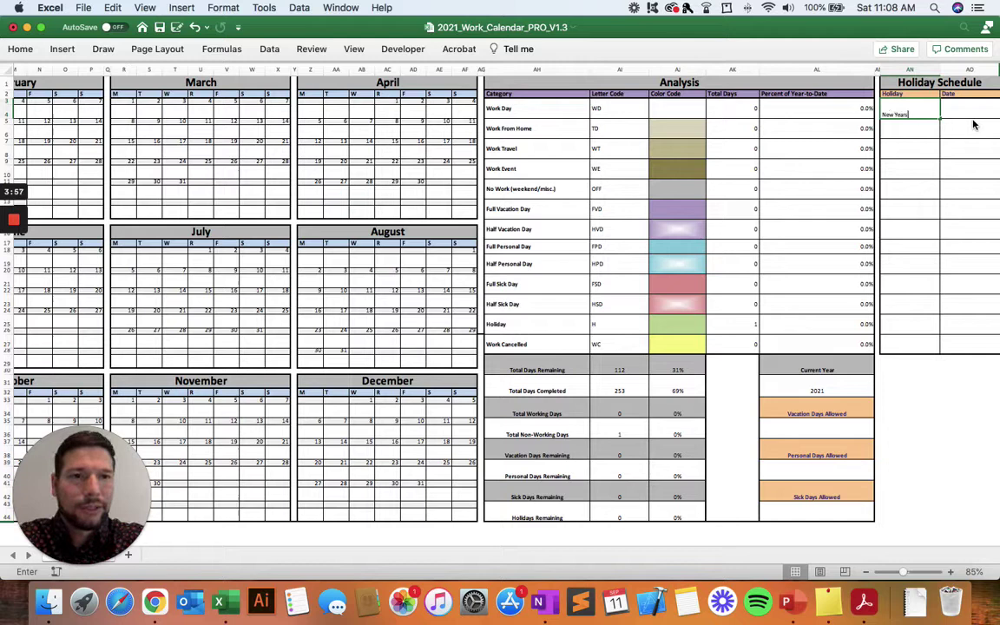
{"action": "key", "text": "Tab"}
{"action": "type", "text": "1/"}
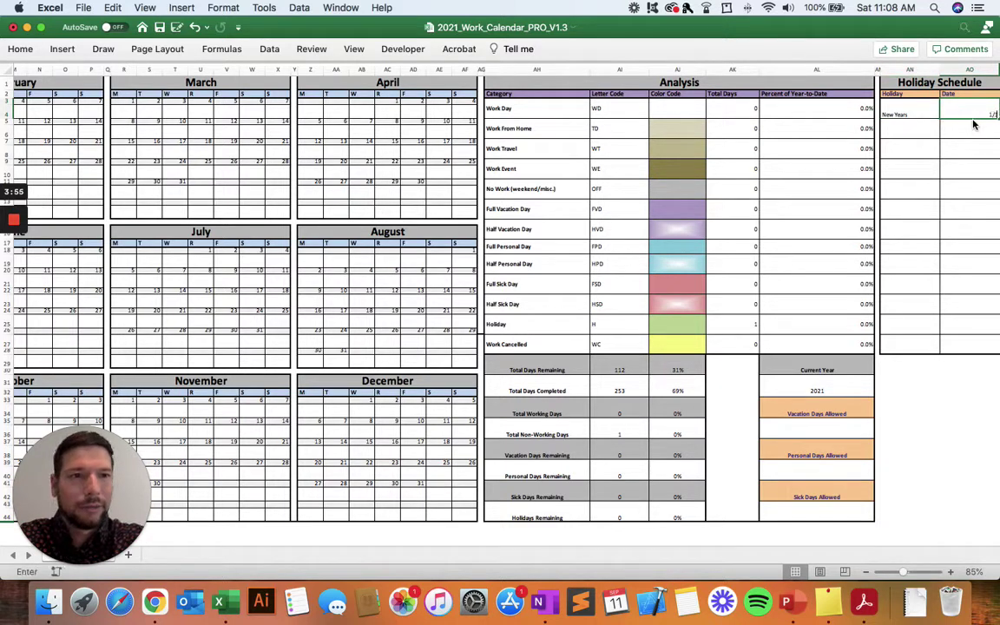
{"action": "type", "text": "1/21"}
{"action": "key", "text": "Return"}
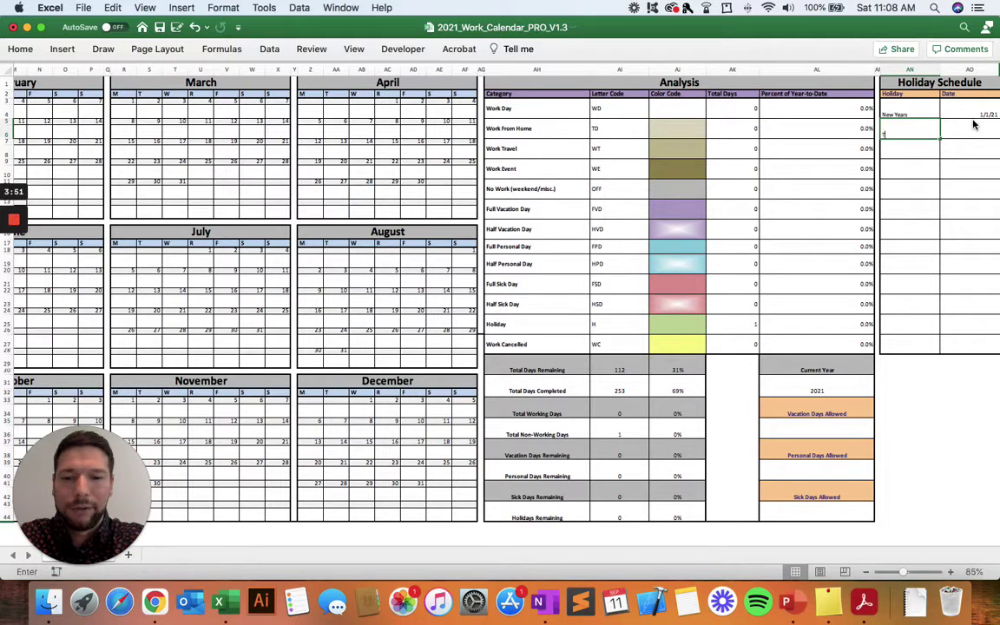
{"action": "type", "text": "Thanksgiving"}
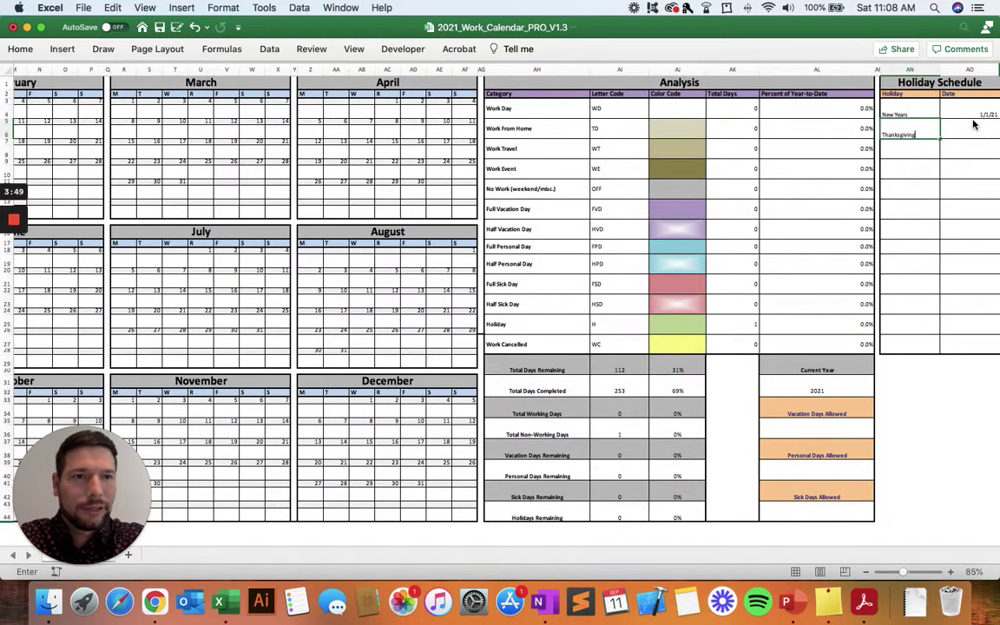
{"action": "key", "text": "Tab"}
{"action": "type", "text": "11/25/21"}
{"action": "key", "text": "Return"}
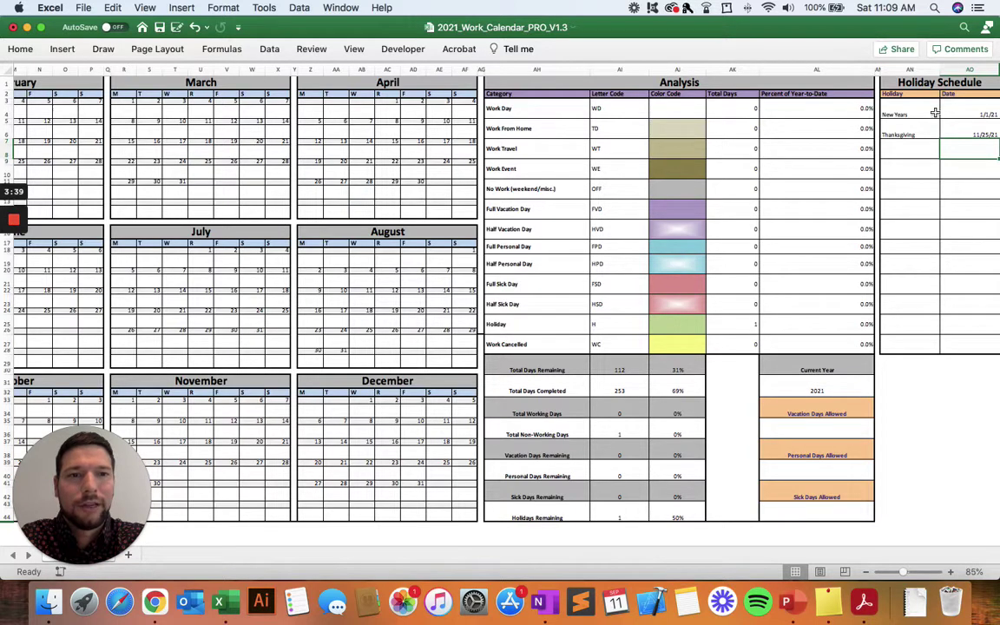
Enter the code H in the January 1 and November 25 day cells
{"action": "scroll", "coordinate": [278, 248], "scroll_direction": "left", "scroll_amount": 10}
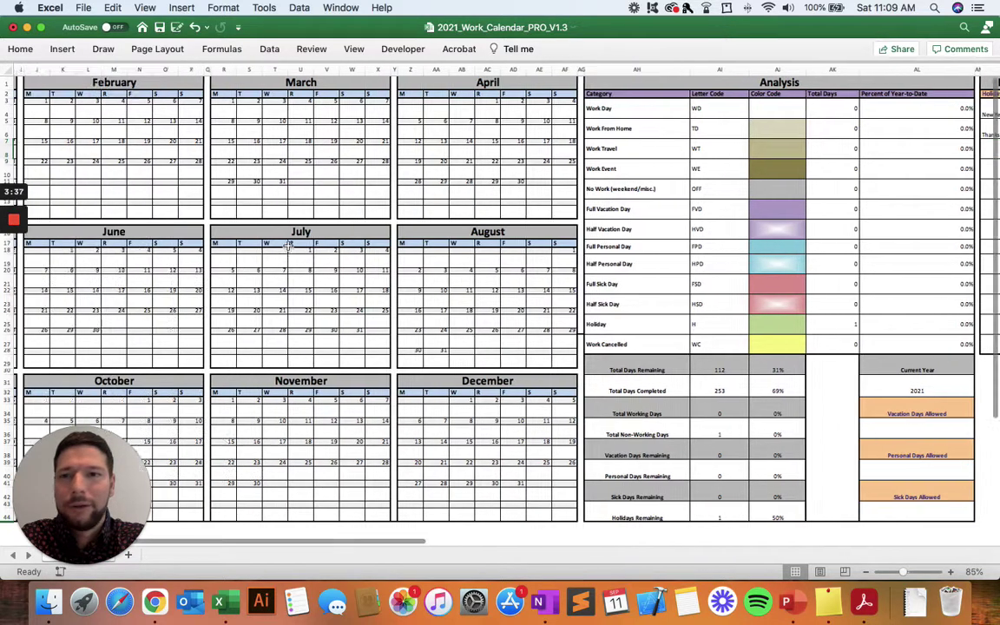
{"action": "left_click", "coordinate": [136, 110]}
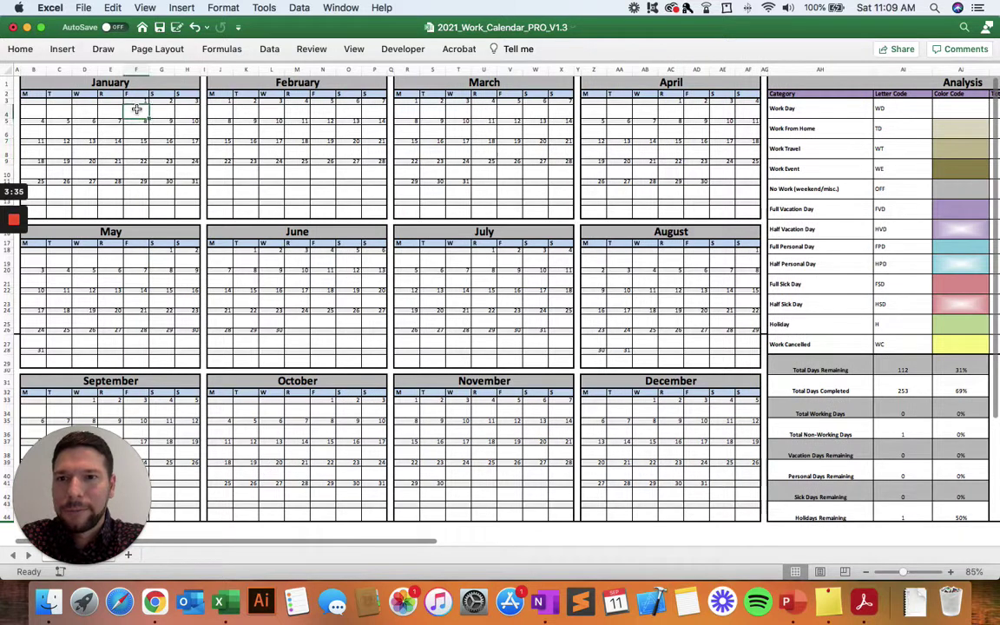
{"action": "type", "text": "H"}
{"action": "key", "text": "Return"}
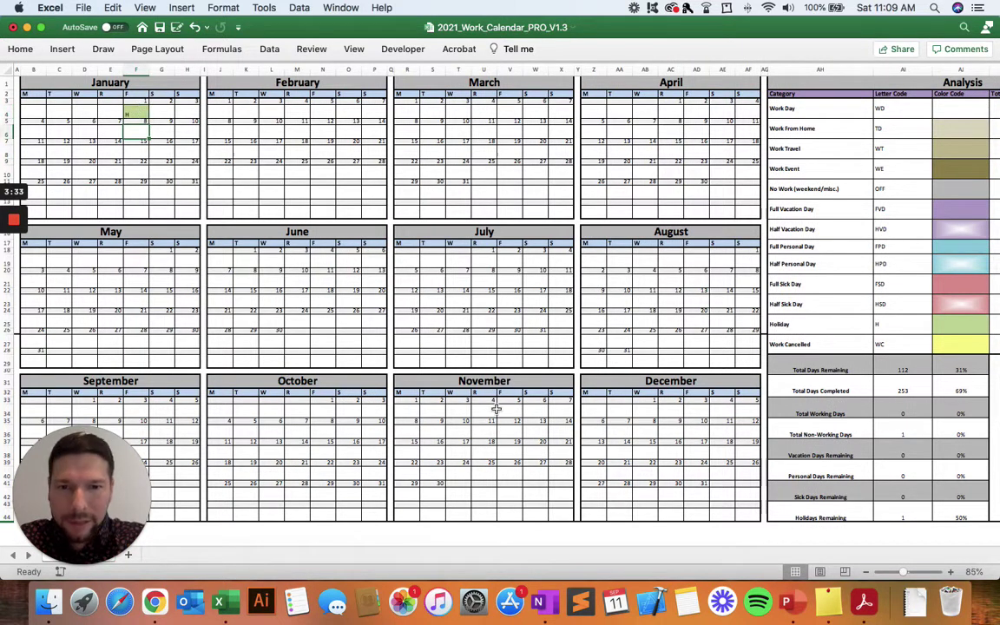
{"action": "left_click", "coordinate": [494, 473]}
{"action": "type", "text": "H"}
{"action": "key", "text": "Return"}
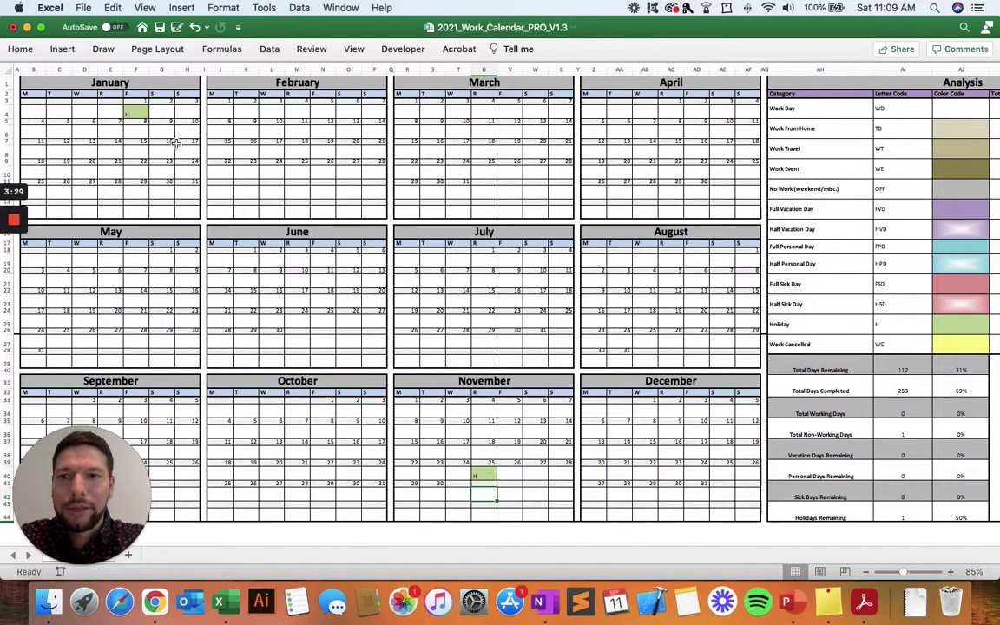
{"action": "scroll", "coordinate": [653, 378], "scroll_direction": "right", "scroll_amount": 3}
{"action": "scroll", "coordinate": [653, 378], "scroll_direction": "right", "scroll_amount": 3}
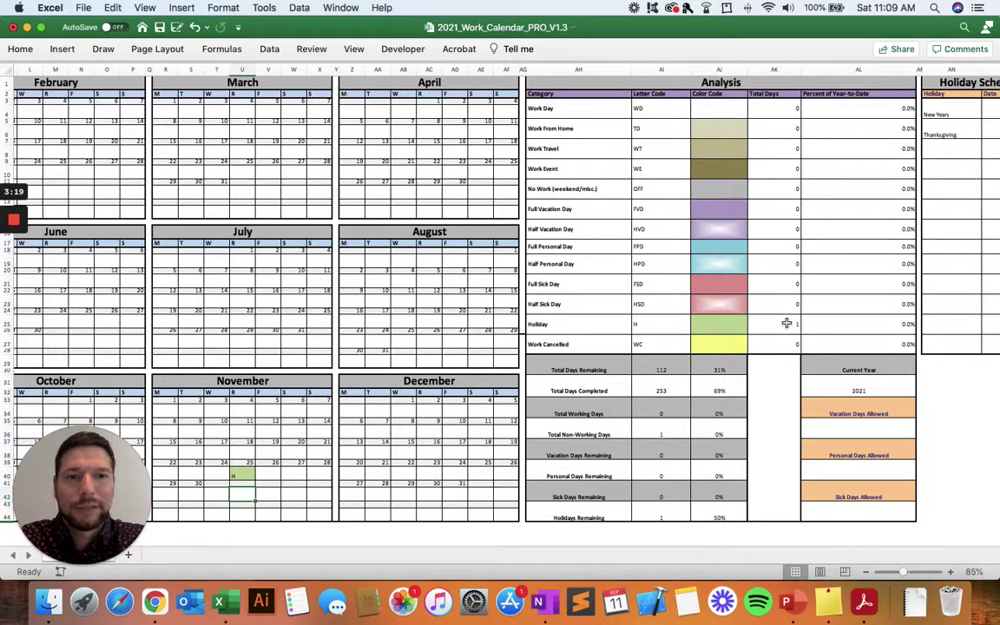
Enter allowances of 15 vacation days, 5 personal days and 5 sick days
{"action": "scroll", "coordinate": [833, 417], "scroll_direction": "right", "scroll_amount": 2}
{"action": "left_click", "coordinate": [835, 430]}
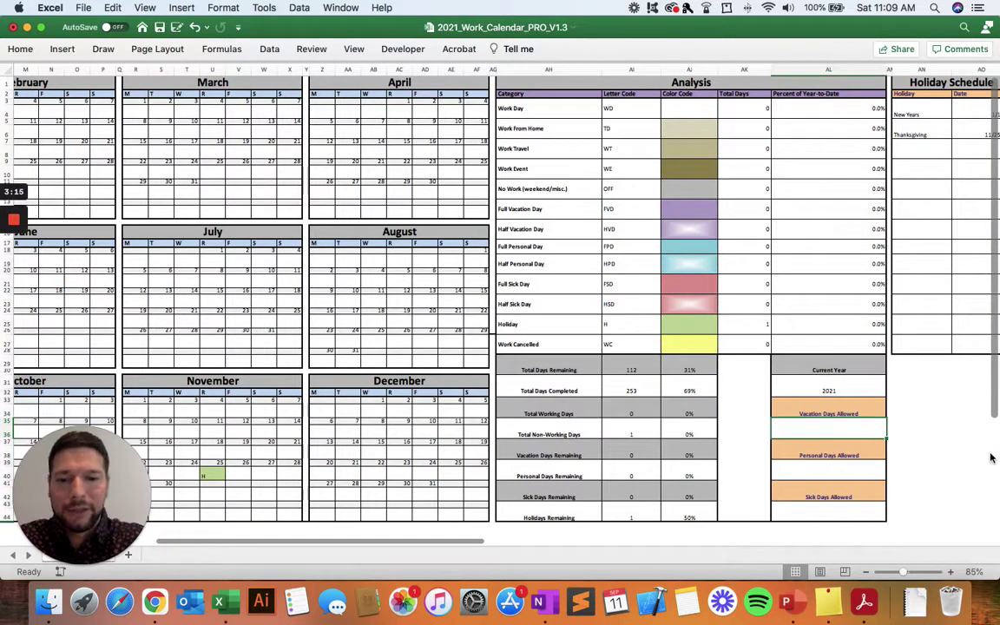
{"action": "type", "text": "15"}
{"action": "key", "text": "Return"}
{"action": "key", "text": "Return"}
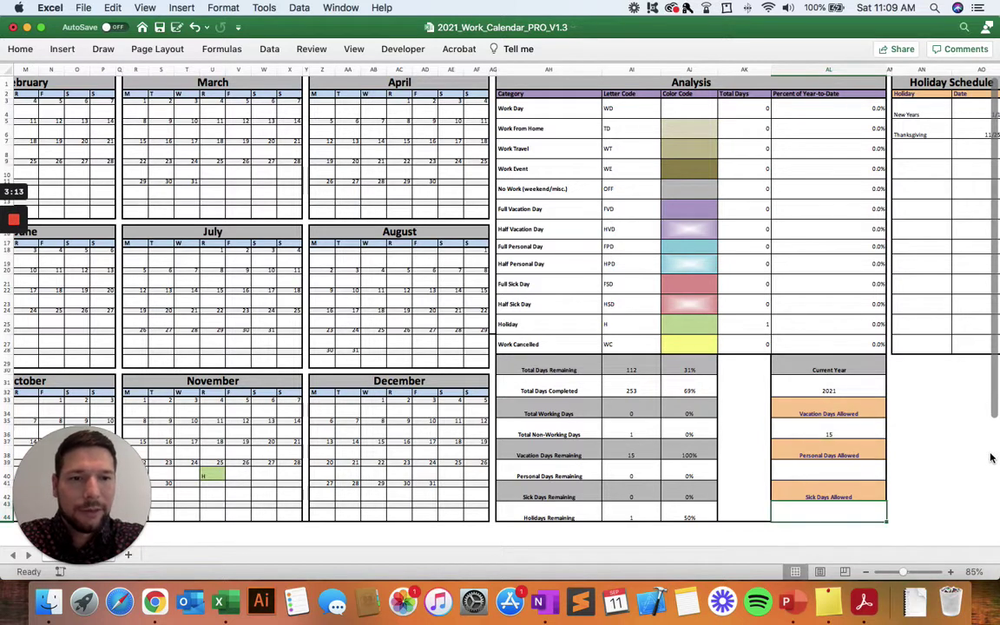
{"action": "type", "text": "5"}
{"action": "key", "text": "Return"}
{"action": "key", "text": "Return"}
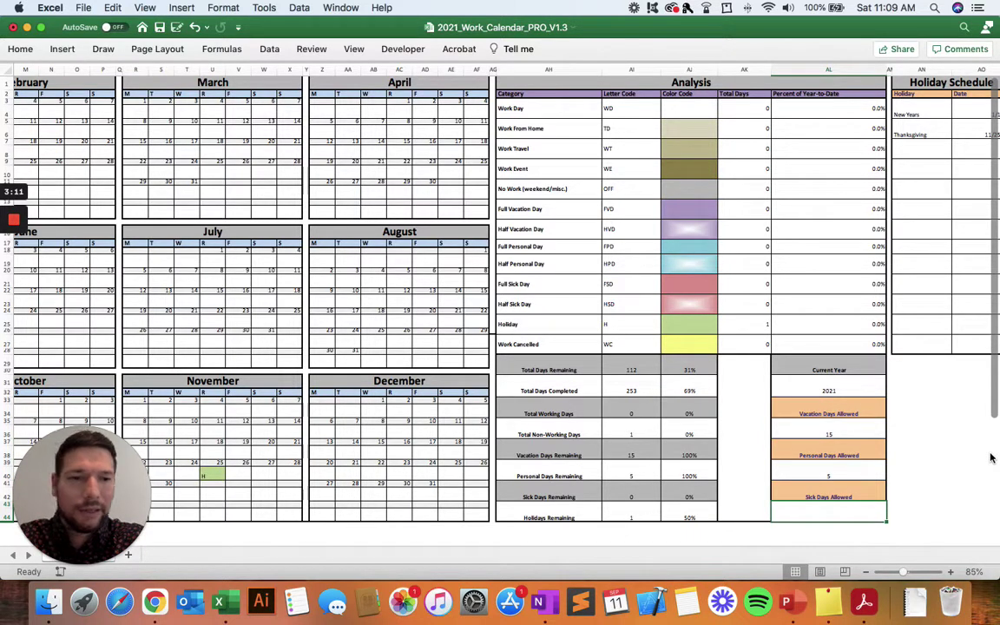
{"action": "type", "text": "5"}
{"action": "key", "text": "Return"}
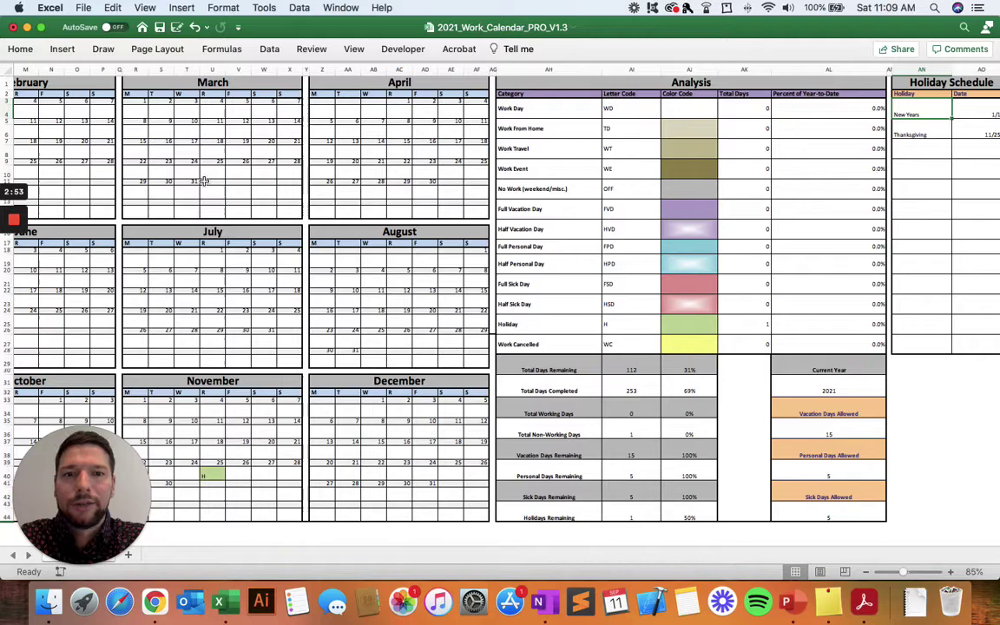
Code January 2 and 3 as OFF
{"action": "scroll", "coordinate": [372, 243], "scroll_direction": "left", "scroll_amount": 3}
{"action": "scroll", "coordinate": [372, 243], "scroll_direction": "left", "scroll_amount": 5}
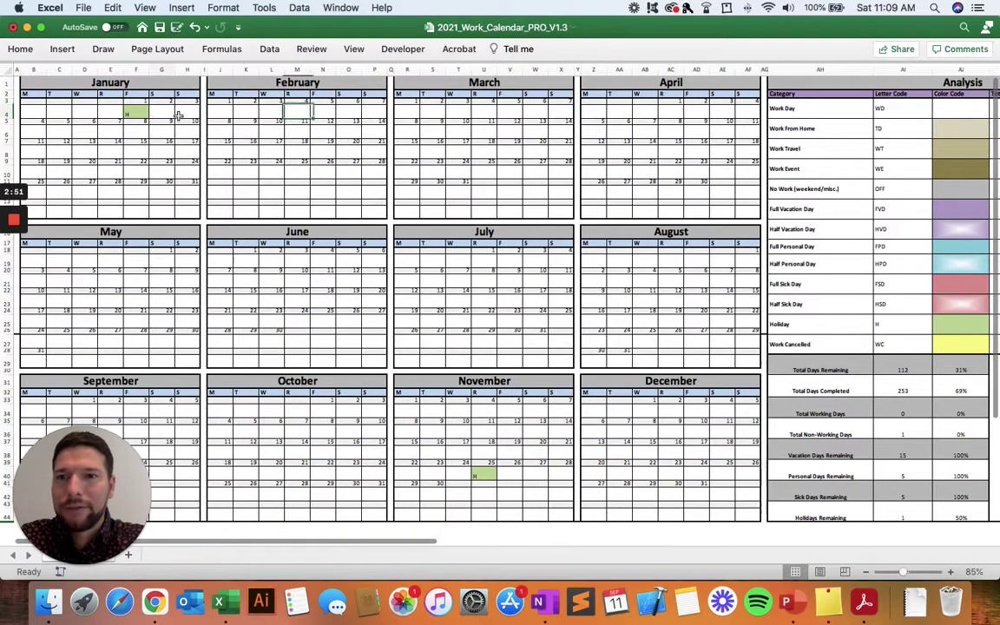
{"action": "type", "text": "OFF"}
{"action": "key", "text": "Tab"}
{"action": "type", "text": "OFF"}
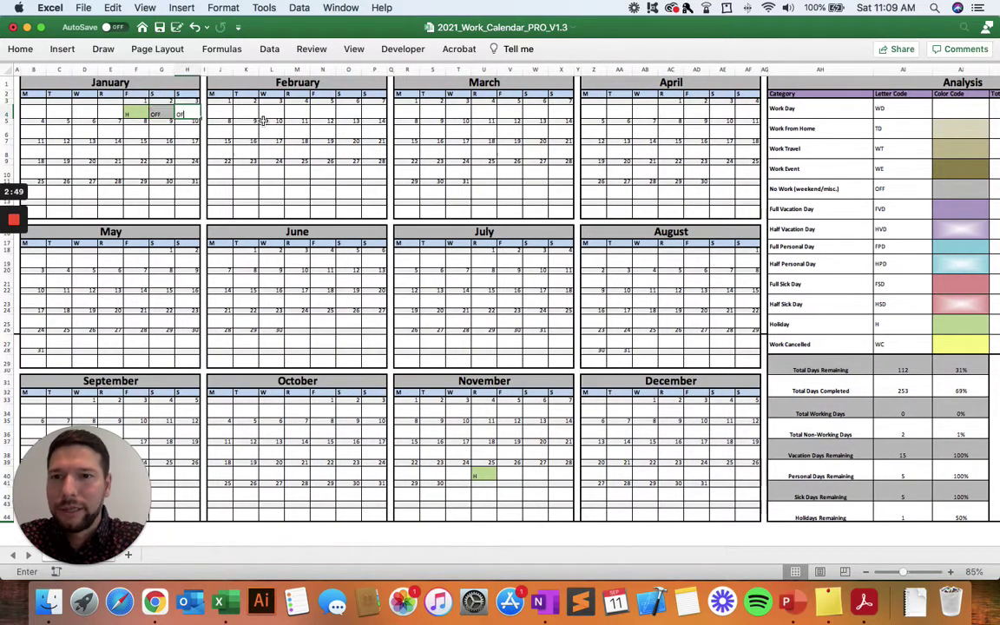
{"action": "key", "text": "Return"}
Code January 4 through 8 as WD work days
{"action": "scroll", "coordinate": [674, 290], "scroll_direction": "right", "scroll_amount": 2}
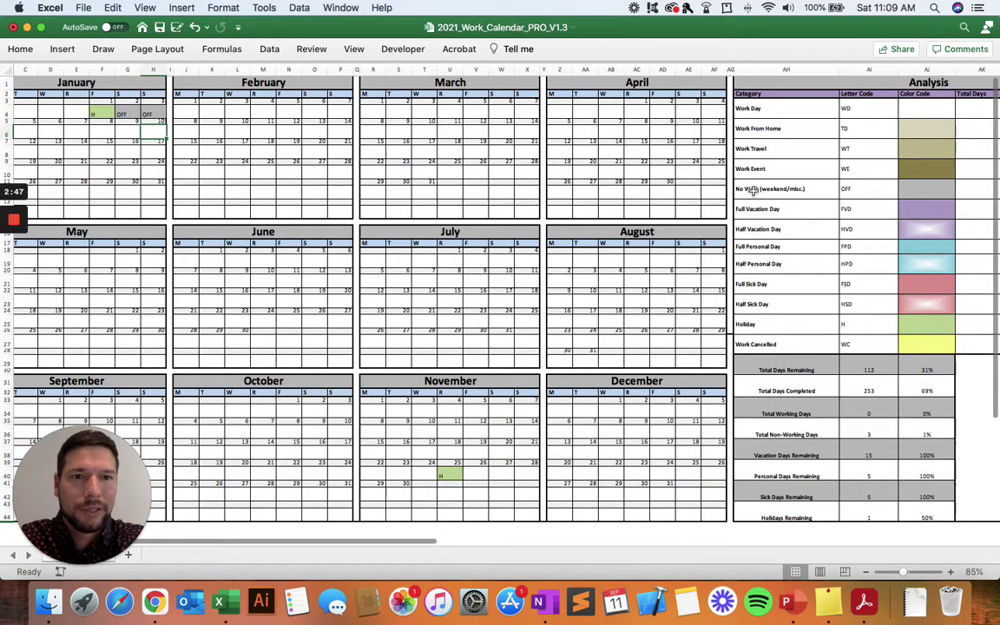
{"action": "scroll", "coordinate": [882, 194], "scroll_direction": "left", "scroll_amount": 2}
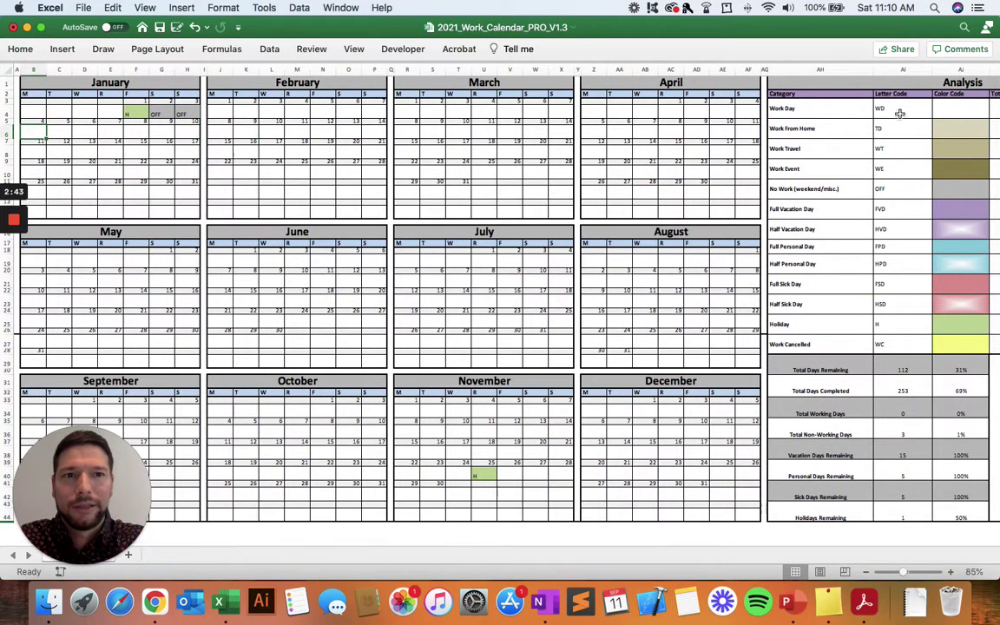
{"action": "type", "text": "WD"}
{"action": "key", "text": "Tab"}
{"action": "type", "text": "WD"}
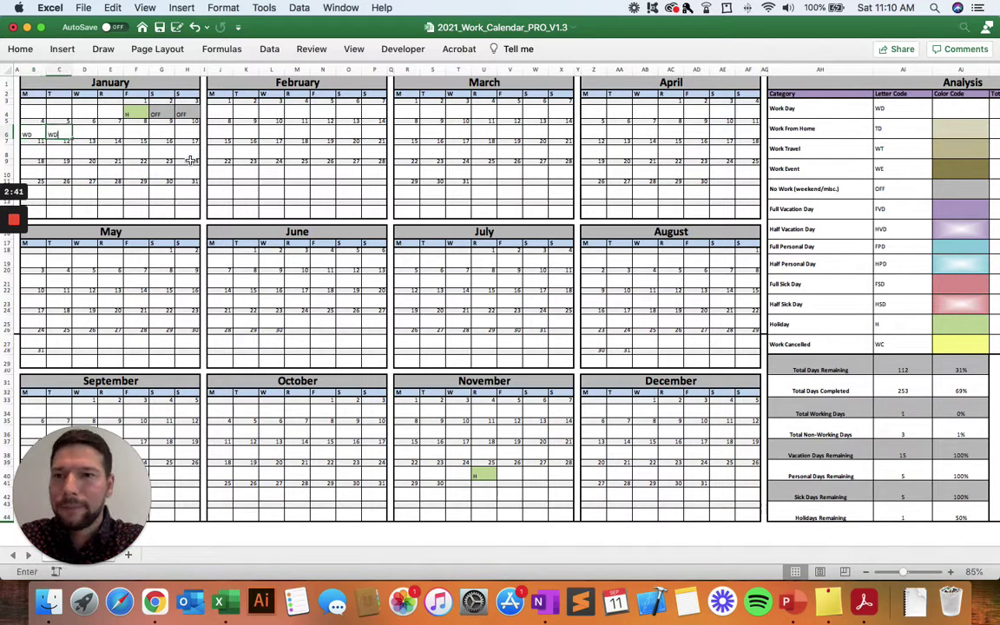
{"action": "key", "text": "Tab"}
{"action": "type", "text": "WD"}
{"action": "key", "text": "Tab"}
{"action": "type", "text": "WD"}
{"action": "key", "text": "Tab"}
{"action": "type", "text": "WD"}
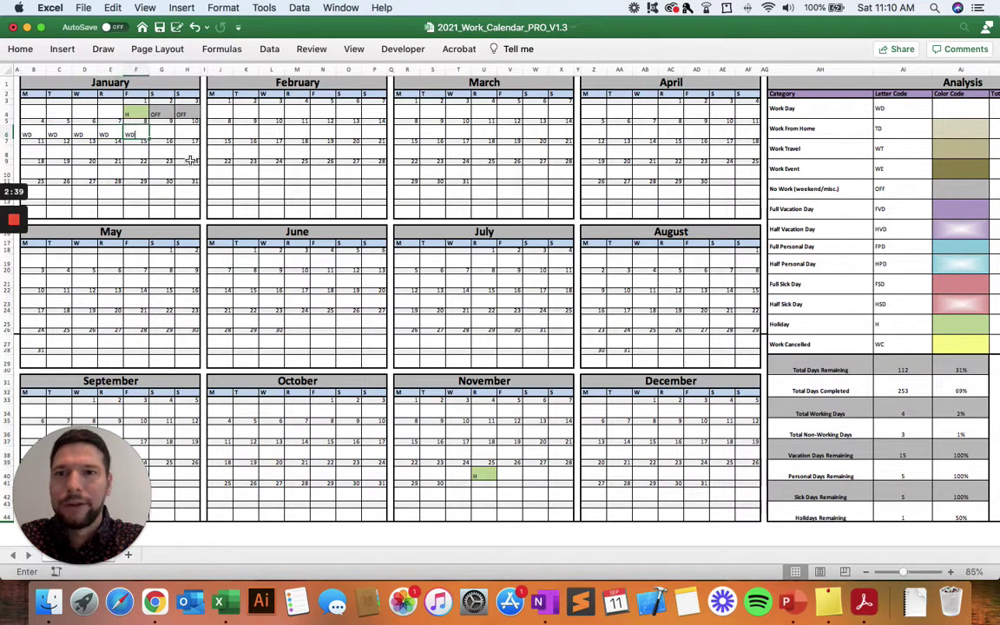
{"action": "key", "text": "Tab"}
Code January 9 and 10 as OFF
{"action": "type", "text": "OFF"}
{"action": "key", "text": "Tab"}
{"action": "type", "text": "OFF"}
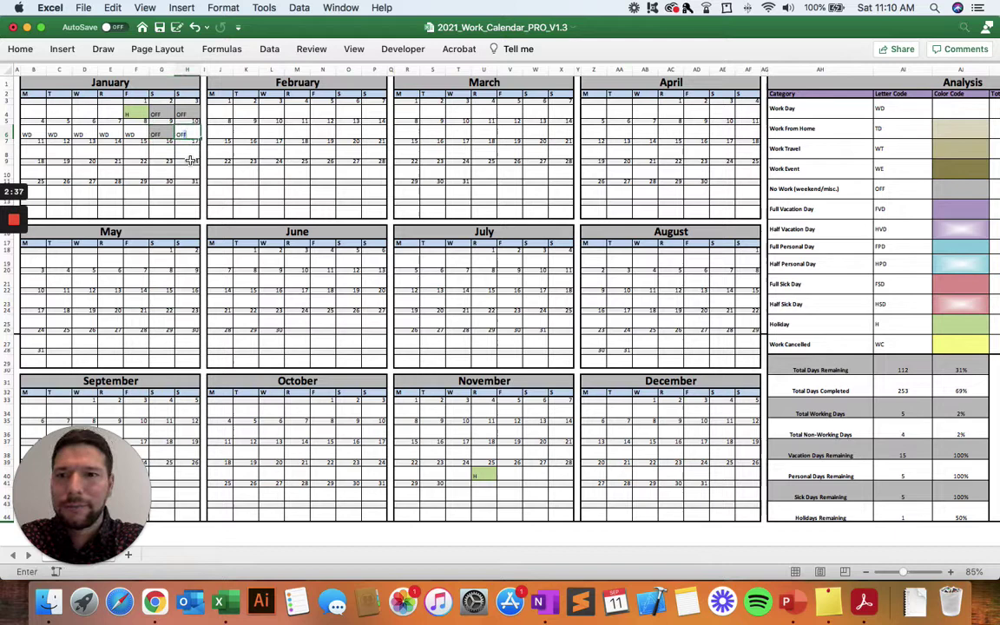
{"action": "key", "text": "Tab"}
{"action": "scroll", "coordinate": [632, 216], "scroll_direction": "right", "scroll_amount": 10}
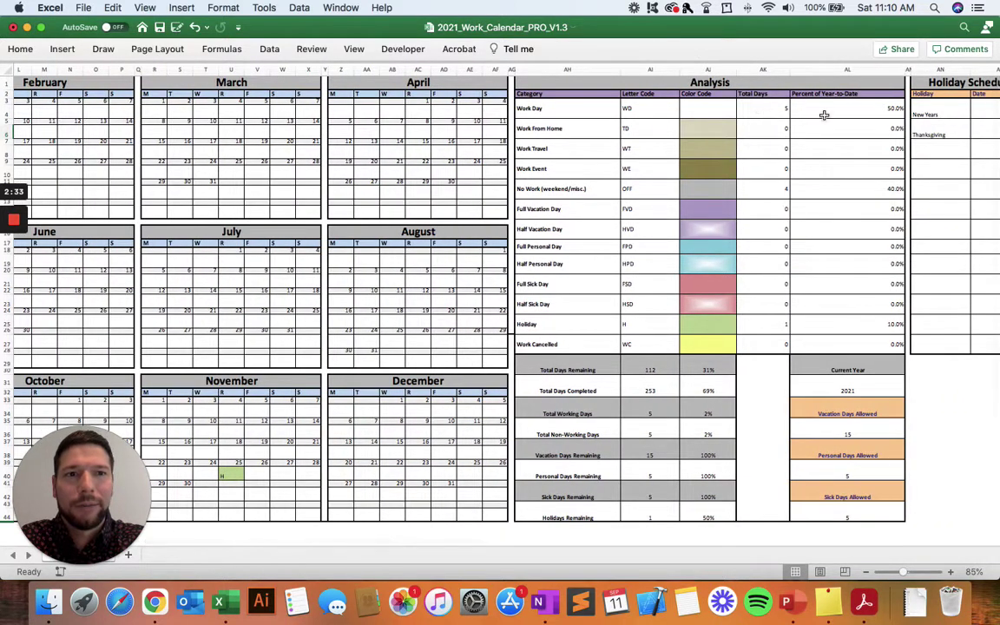
{"action": "scroll", "coordinate": [257, 223], "scroll_direction": "left", "scroll_amount": 10}
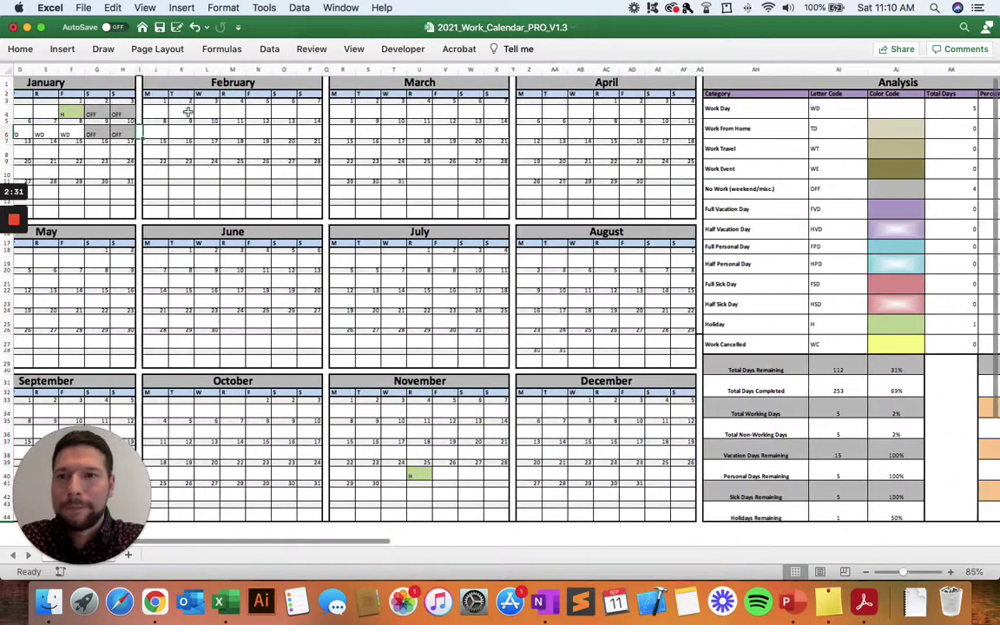
Code January 11–12 as FVD, January 13 as FPD, and January 14–15 as FSD
{"action": "scroll", "coordinate": [151, 151], "scroll_direction": "right", "scroll_amount": 1}
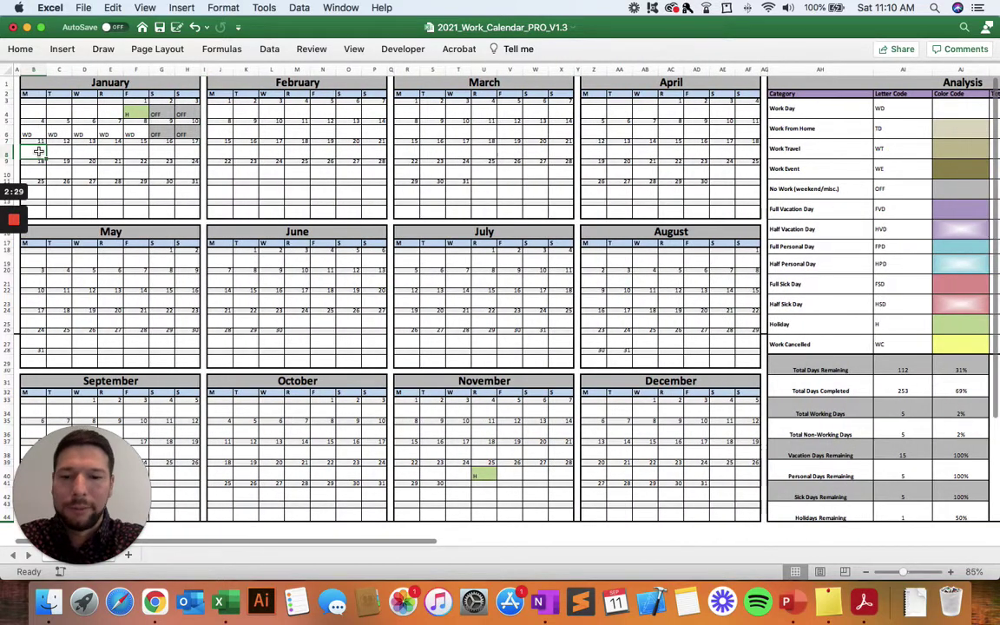
{"action": "type", "text": "FVD"}
{"action": "key", "text": "Tab"}
{"action": "type", "text": "f"}
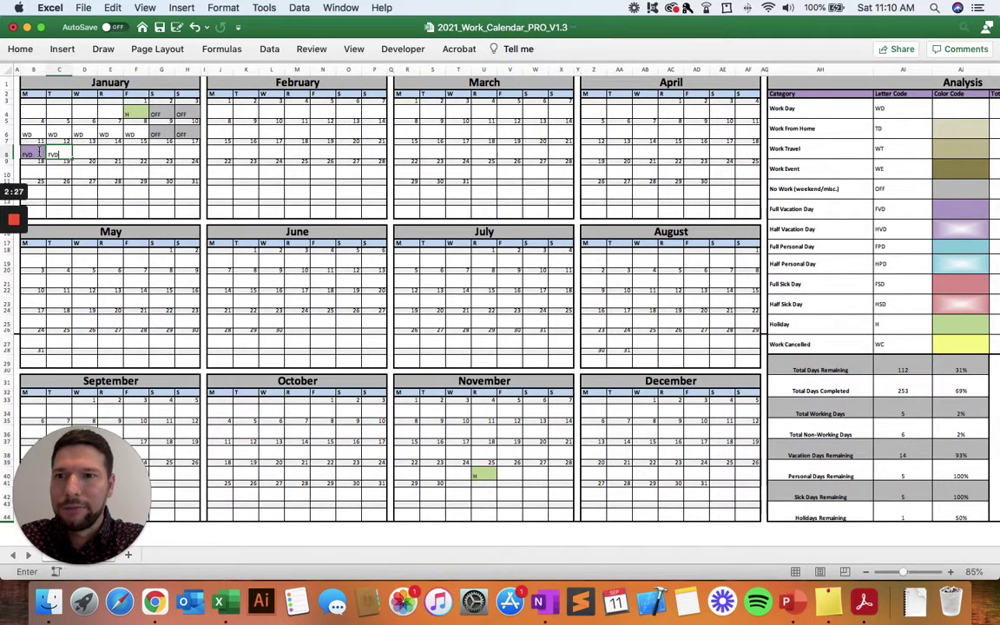
{"action": "key", "text": "Tab"}
{"action": "type", "text": "F"}
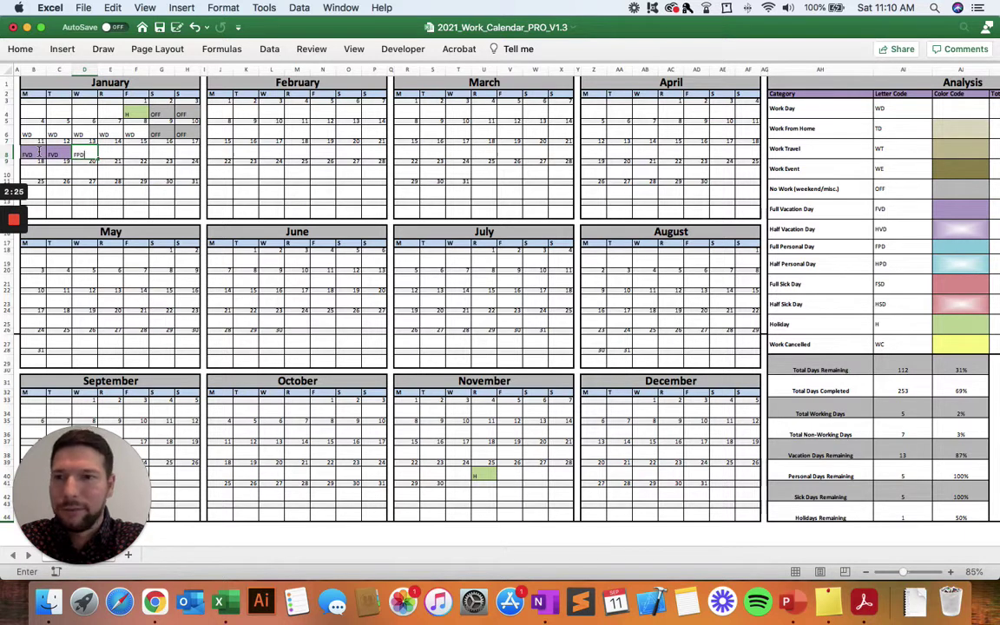
{"action": "type", "text": "PD"}
{"action": "key", "text": "Tab"}
{"action": "type", "text": "FSD"}
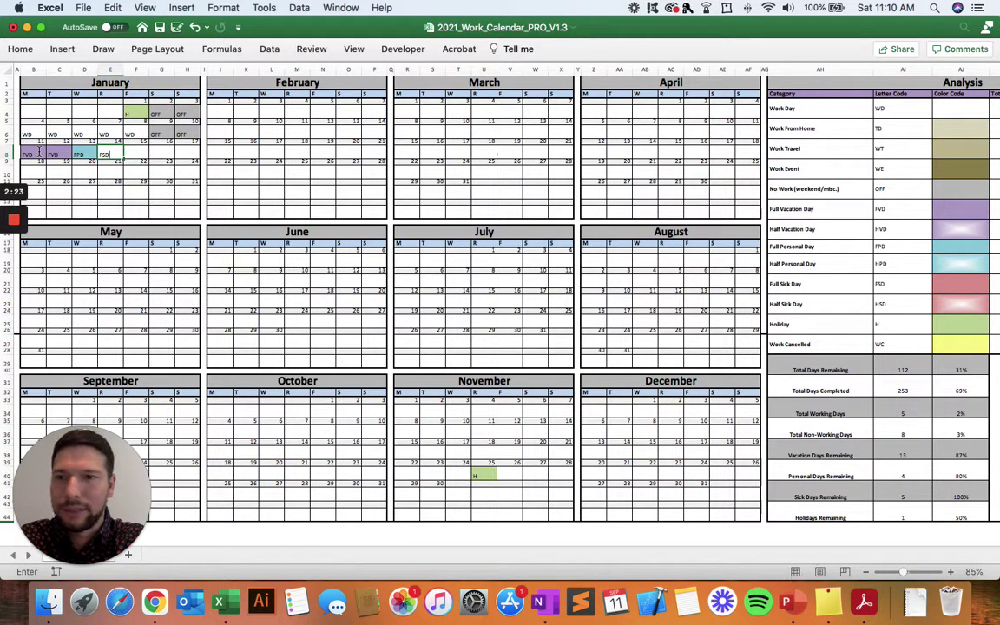
{"action": "key", "text": "Tab"}
{"action": "type", "text": "F"}
{"action": "key", "text": "Tab"}
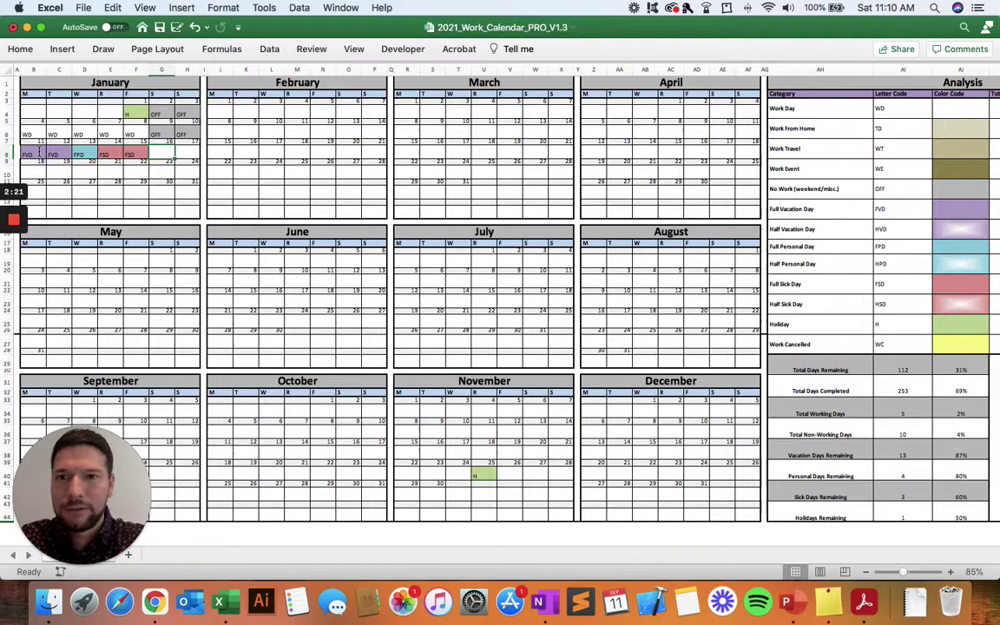
{"action": "scroll", "coordinate": [588, 282], "scroll_direction": "right", "scroll_amount": 10}
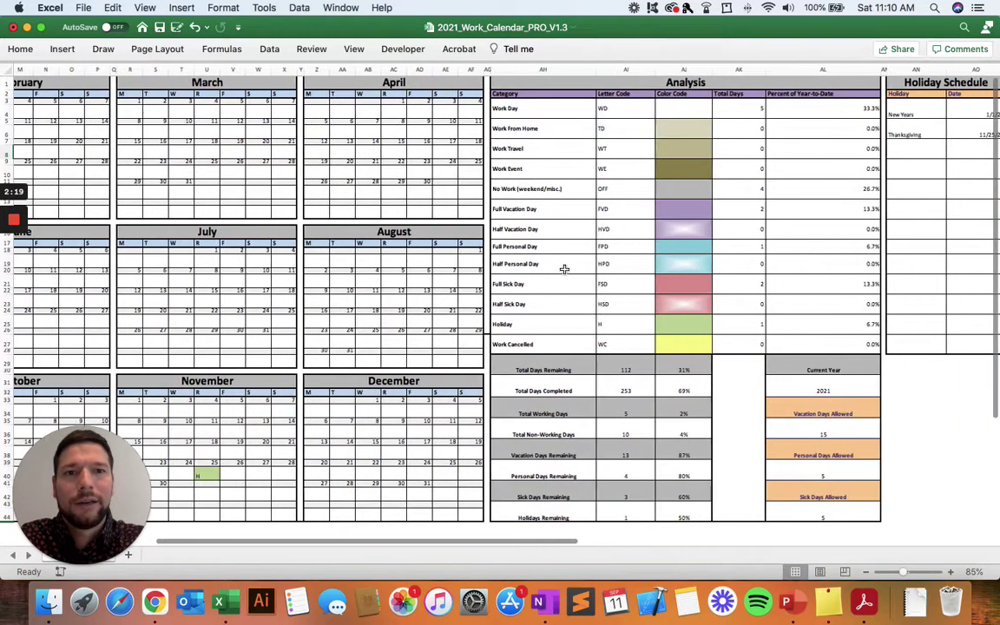
{"action": "scroll", "coordinate": [557, 265], "scroll_direction": "left", "scroll_amount": 1}
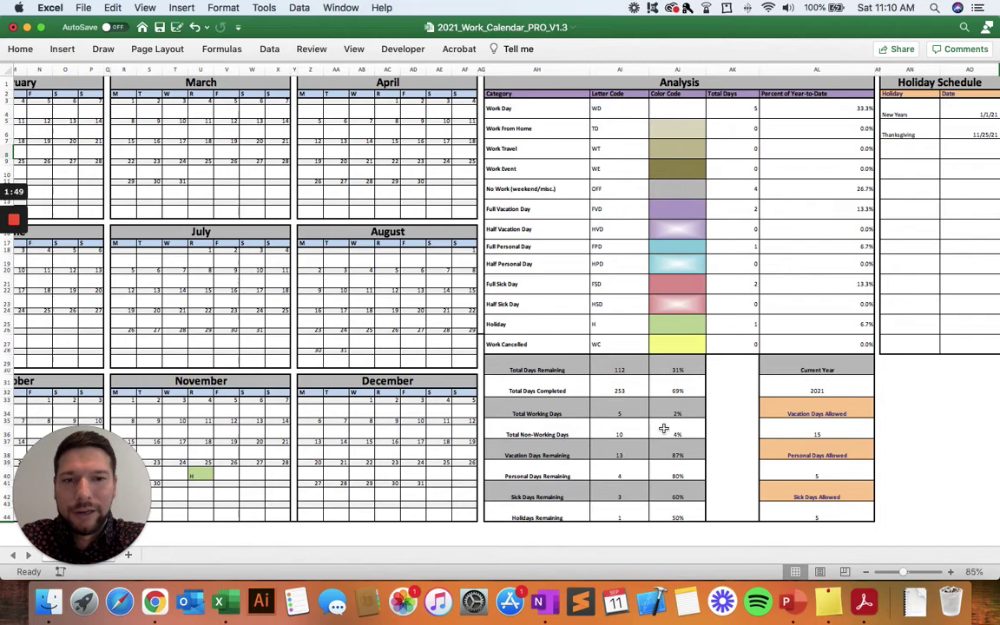
{"action": "scroll", "coordinate": [391, 336], "scroll_direction": "left", "scroll_amount": 5}
{"action": "scroll", "coordinate": [741, 418], "scroll_direction": "right", "scroll_amount": 5}
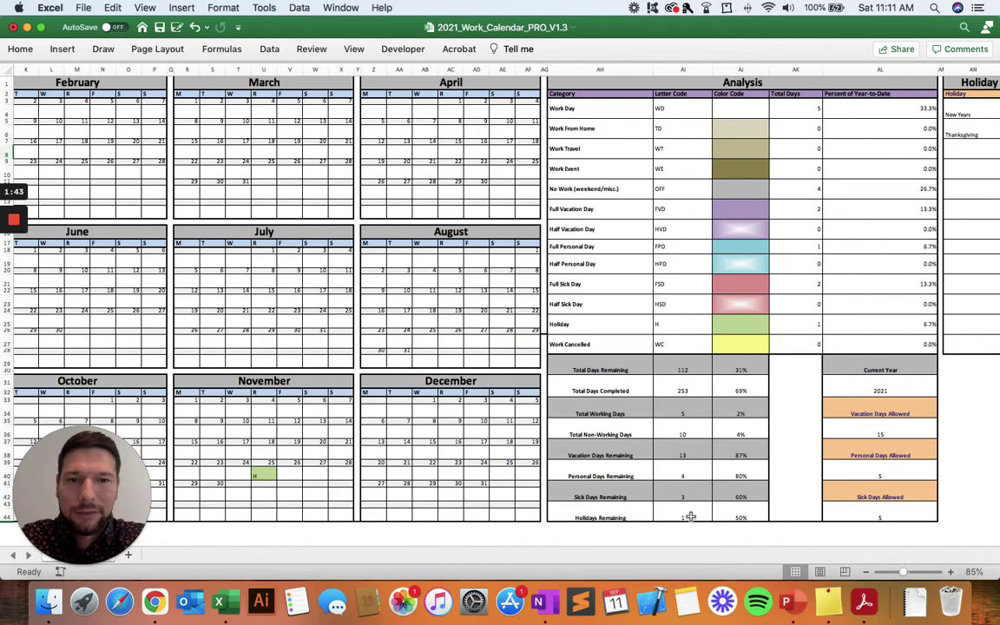
{"action": "scroll", "coordinate": [513, 382], "scroll_direction": "left", "scroll_amount": 2}
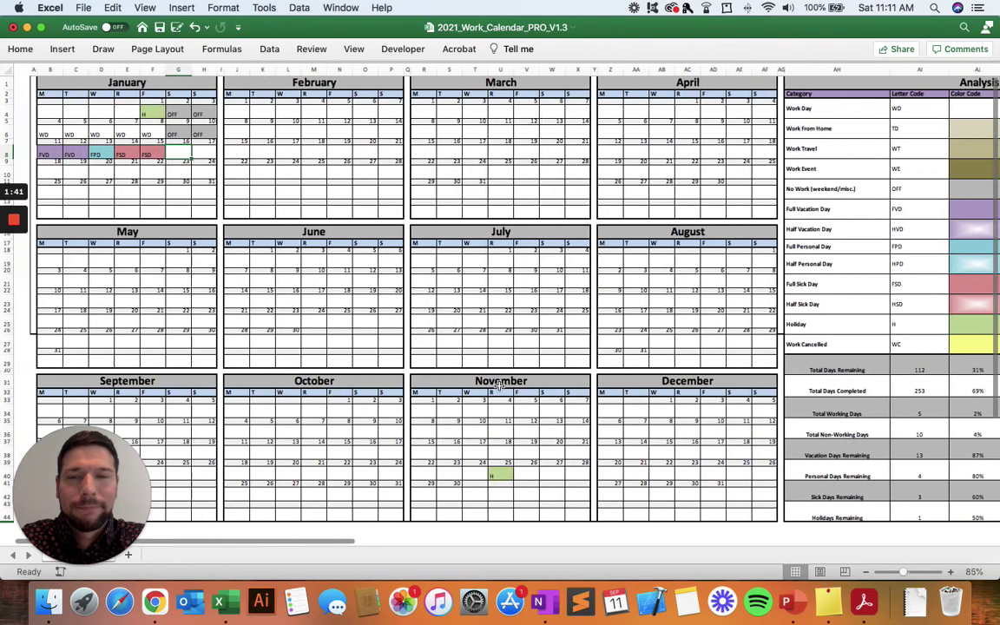
{"action": "scroll", "coordinate": [501, 384], "scroll_direction": "right", "scroll_amount": 2}
{"action": "mouse_move", "coordinate": [18, 224]}
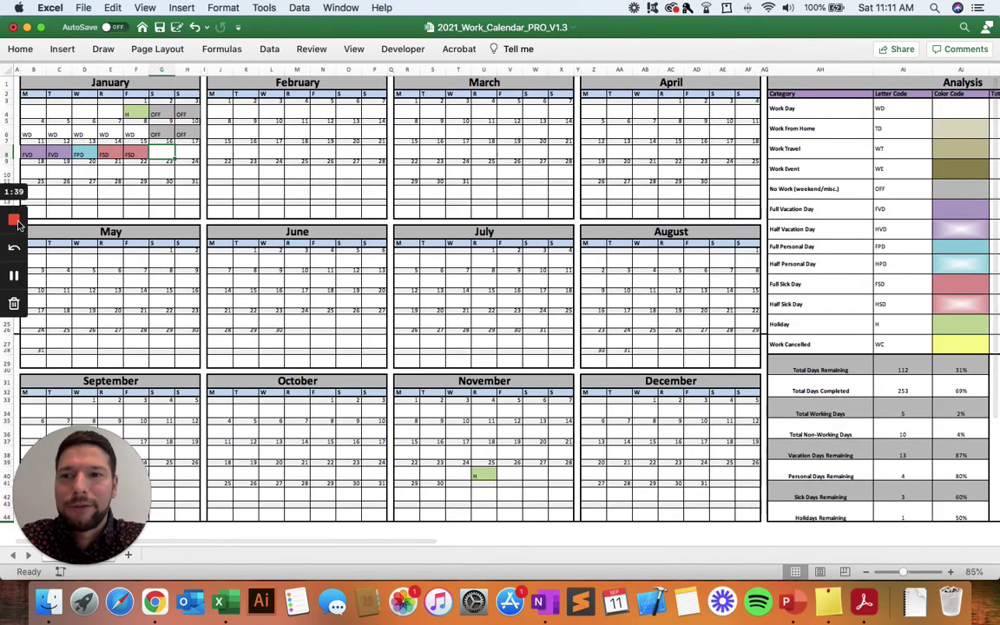